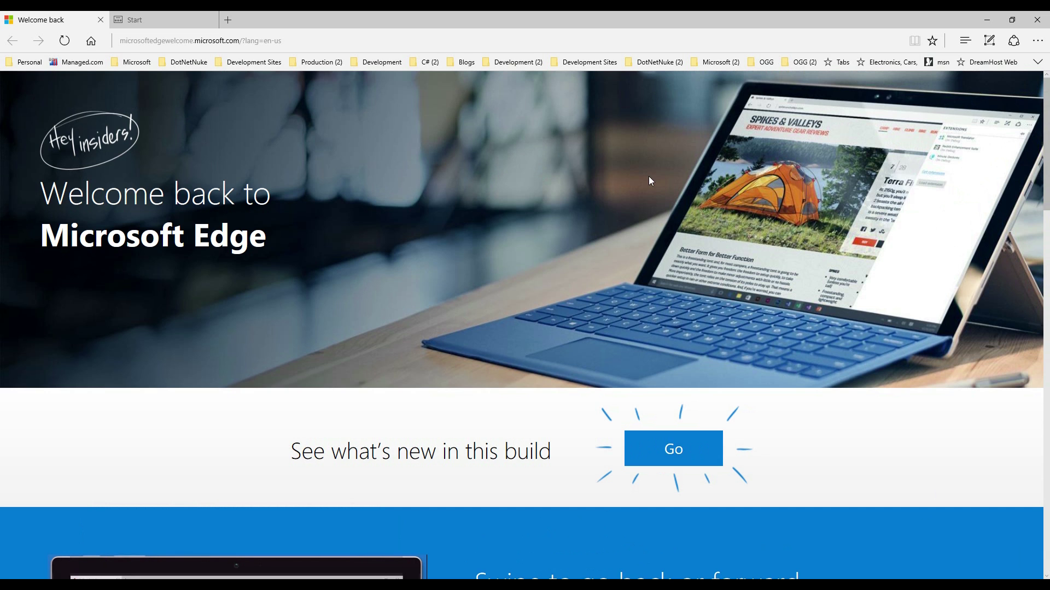
# Step: From Edge's empty Extensions pane, open the 'Preview extensions for Microsoft Edge today!' page in a new tab
pyautogui.click(1038, 43)
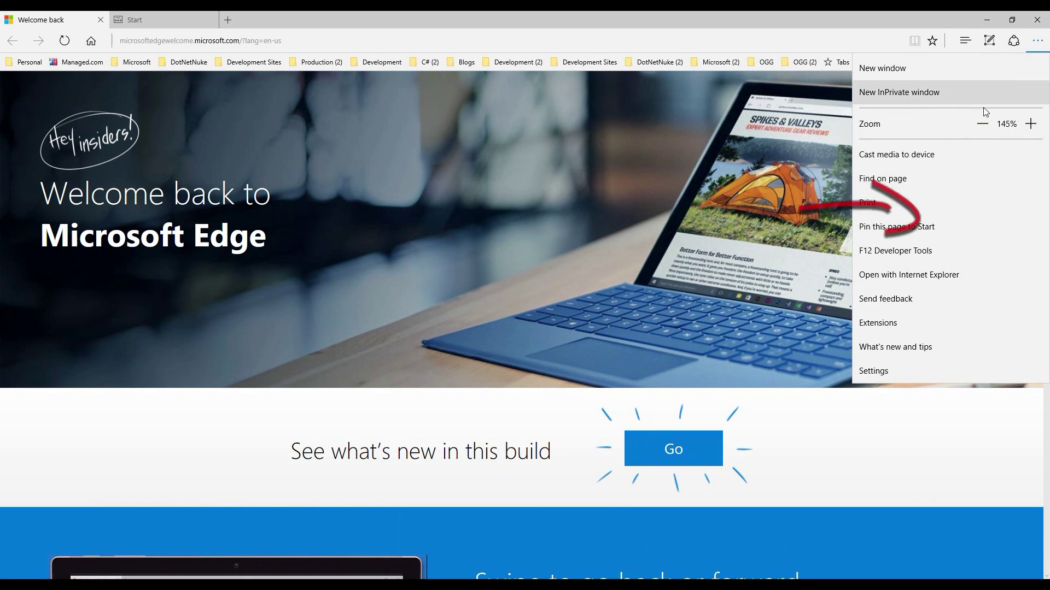
pyautogui.click(882, 328)
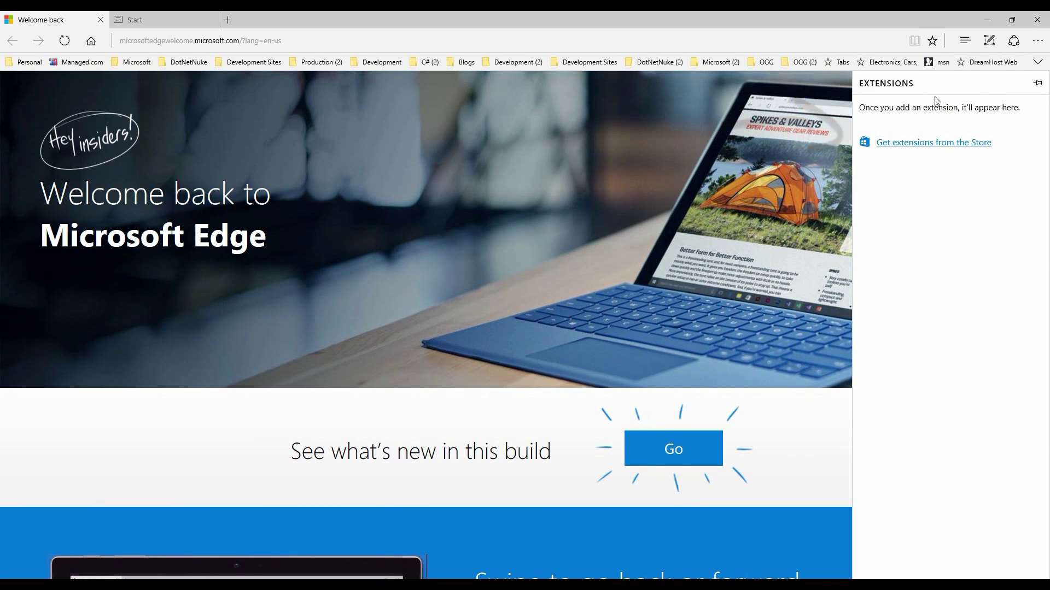
pyautogui.click(951, 146)
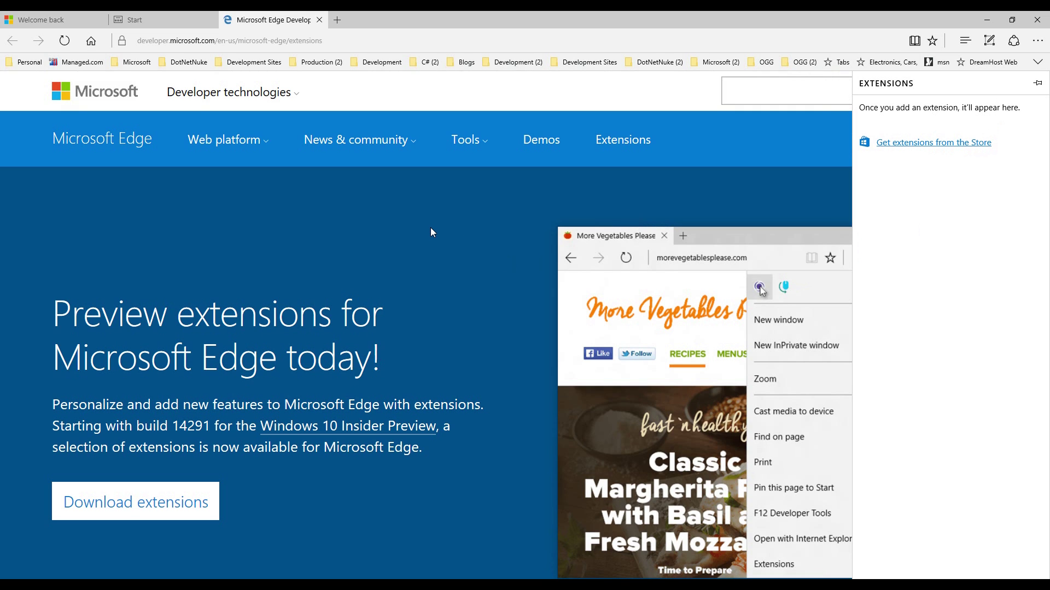
pyautogui.click(148, 504)
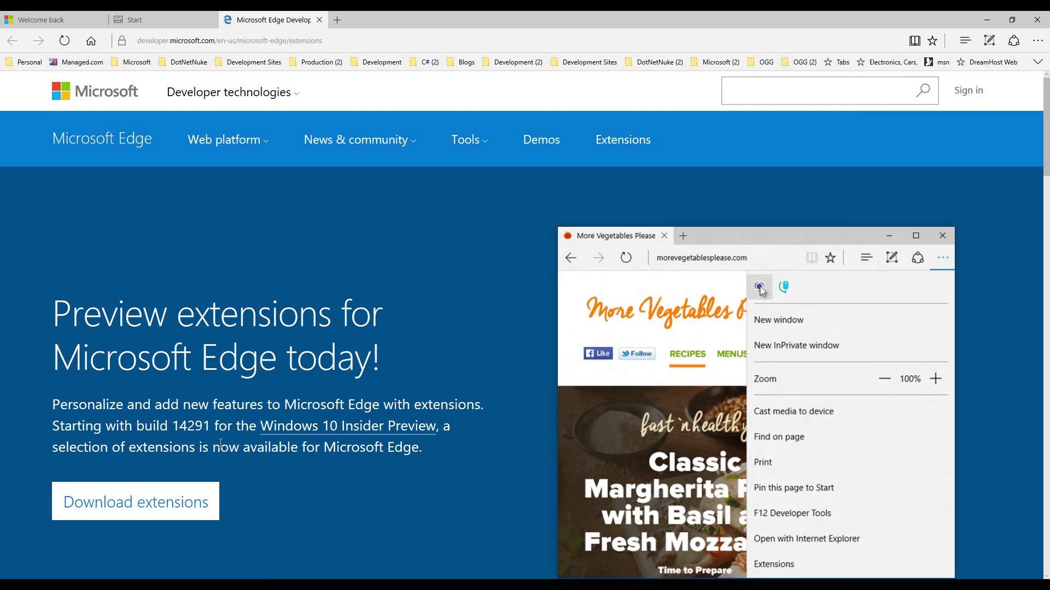
# Step: Browse the available extensions, read LastPass's description, and open its 'LastPass: Free Password Manager' Store listing
pyautogui.click(147, 500)
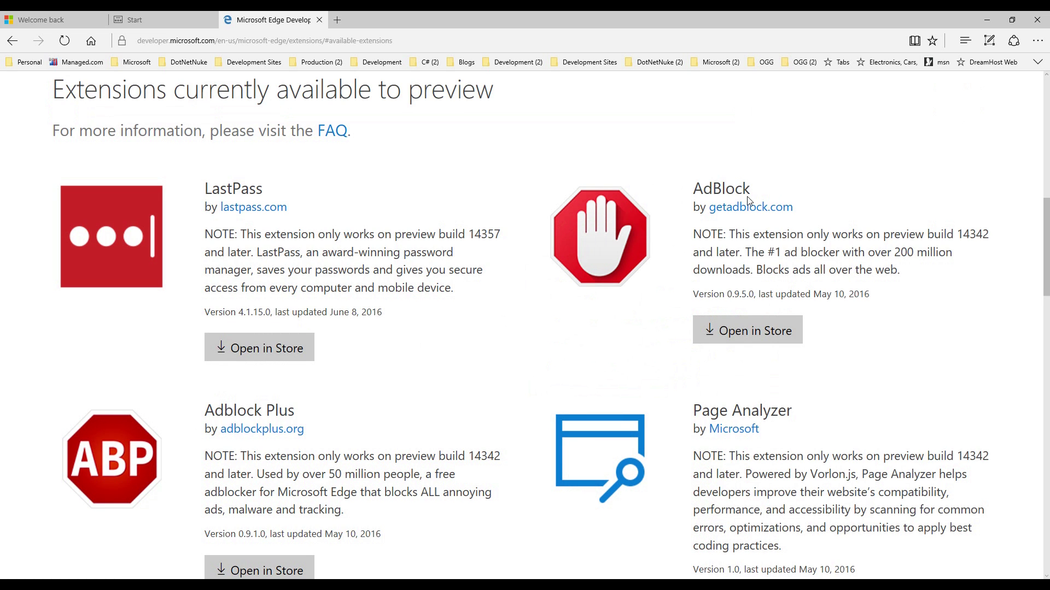
pyautogui.scroll(-1, 459, 372)
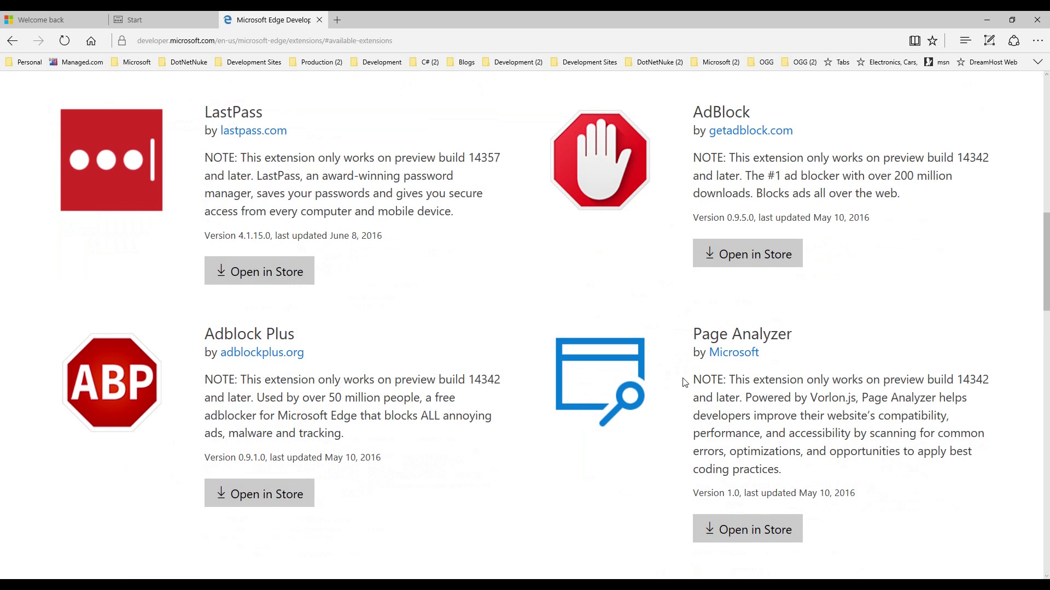
pyautogui.scroll(-5, 525, 368)
pyautogui.scroll(-2, 506, 367)
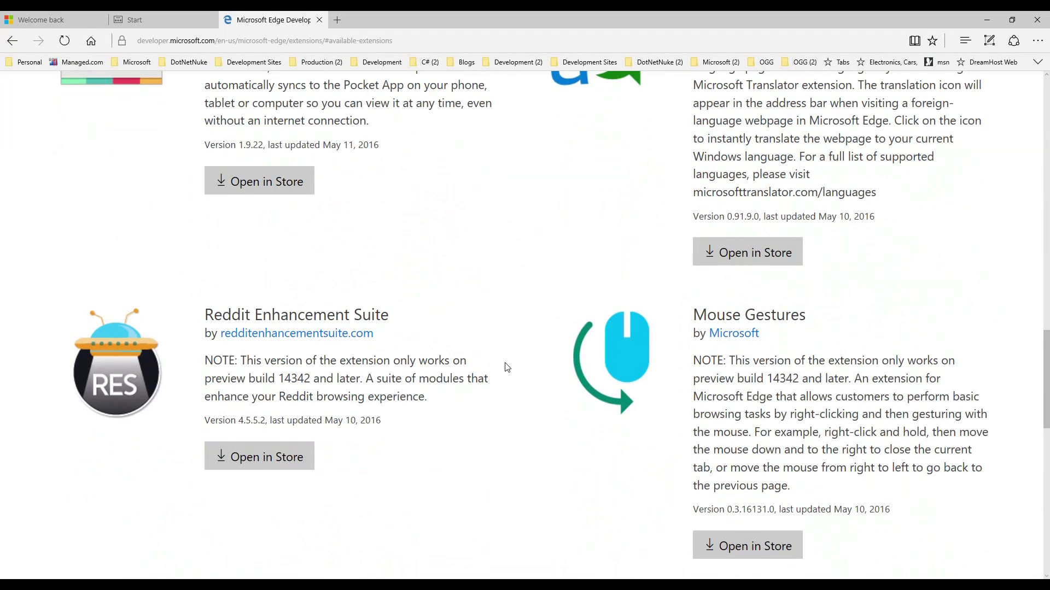
pyautogui.scroll(9, 526, 368)
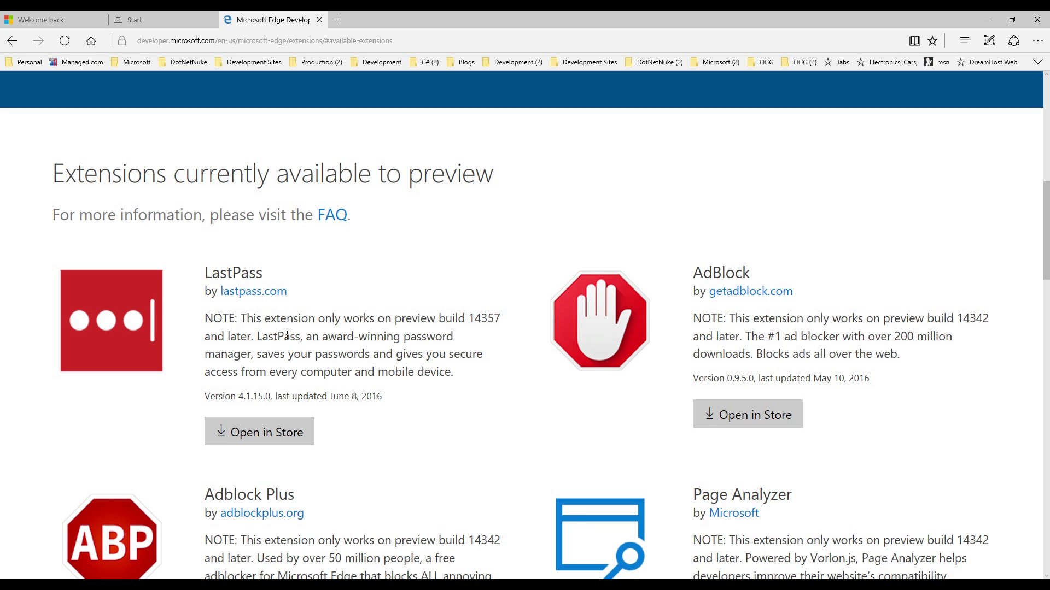
pyautogui.moveTo(320, 342); pyautogui.dragTo(251, 360)
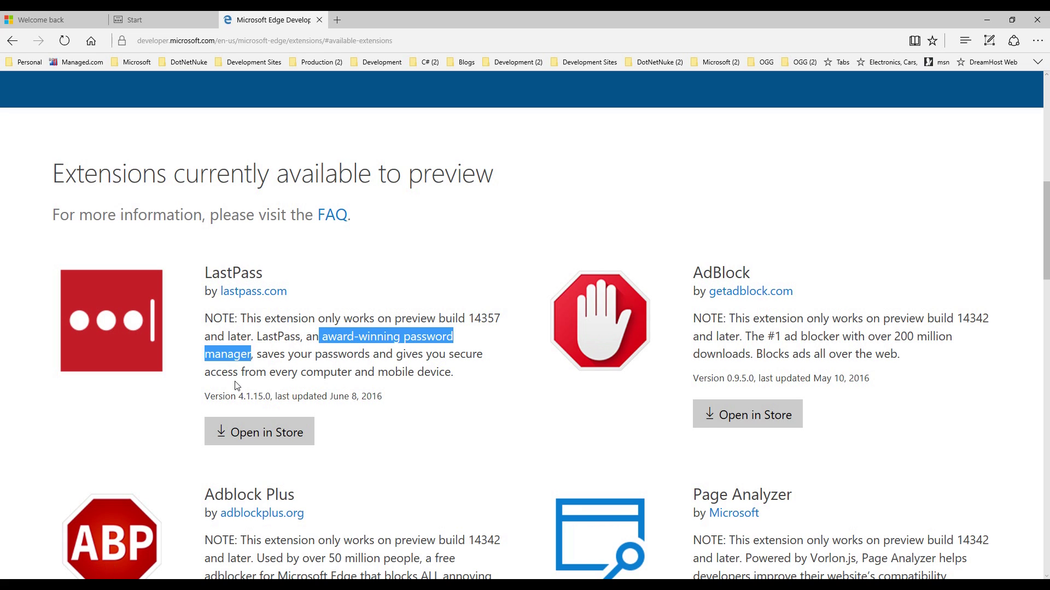
pyautogui.click(218, 375)
pyautogui.moveTo(218, 376); pyautogui.dragTo(454, 377)
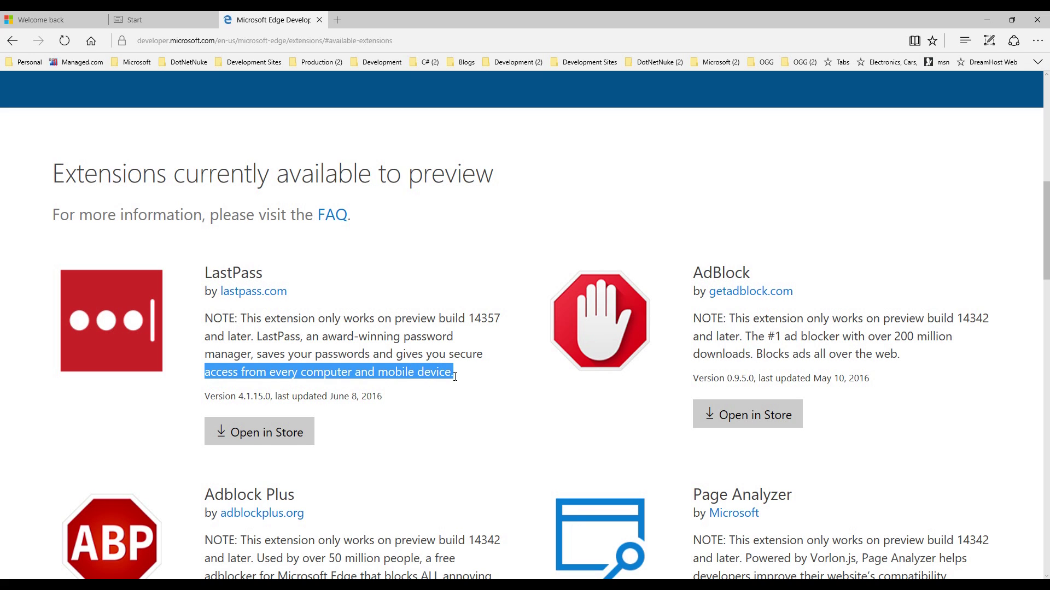
pyautogui.click(279, 431)
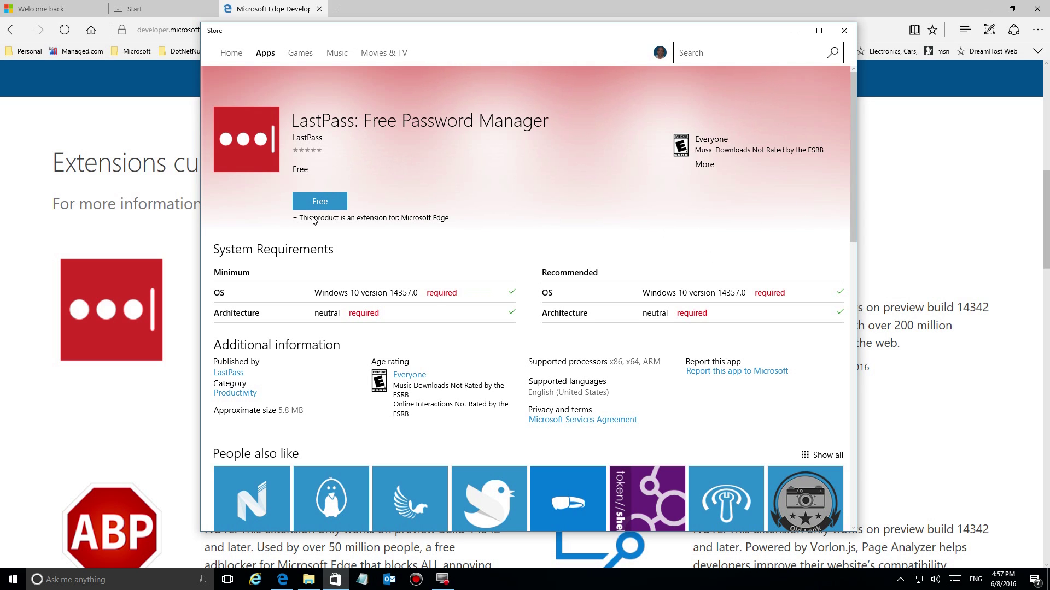
# Step: Review the LastPass: Free Password Manager listing and reviews, and install it for free
pyautogui.scroll(-1, 390, 220)
pyautogui.scroll(-7, 390, 220)
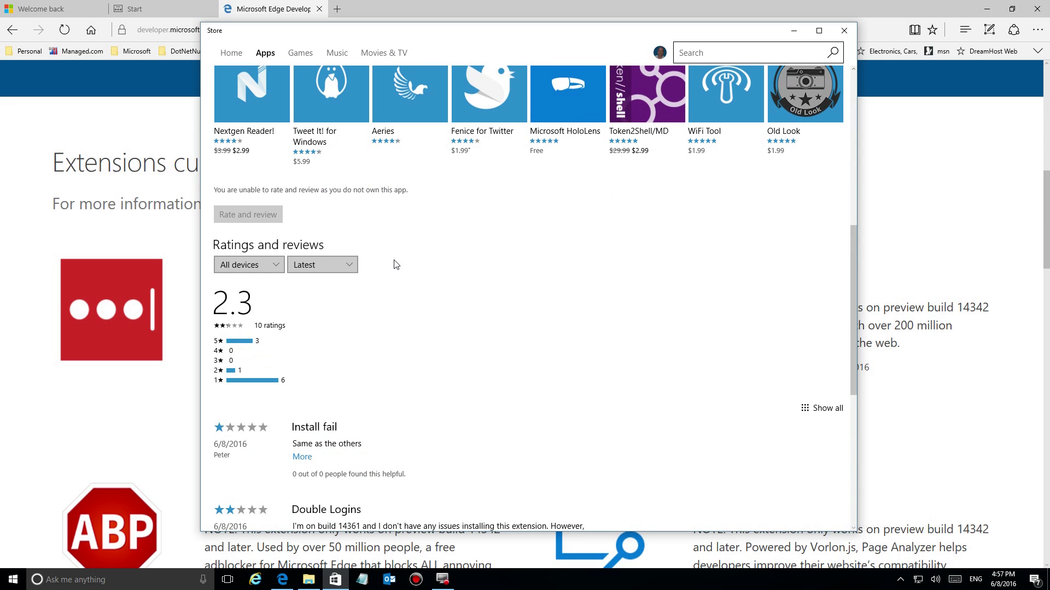
pyautogui.scroll(-6, 396, 272)
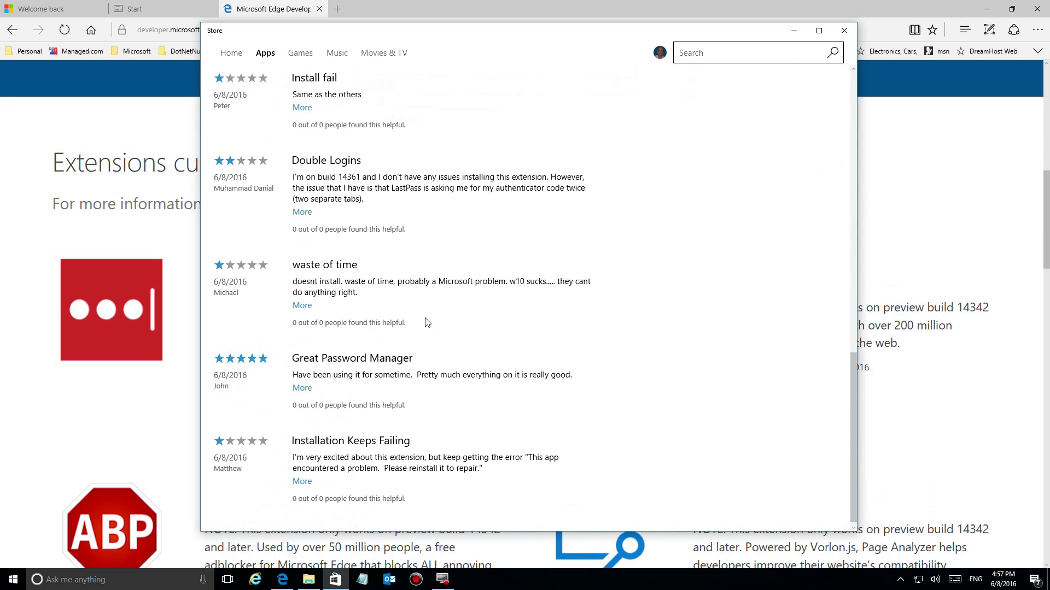
pyautogui.scroll(10, 379, 366)
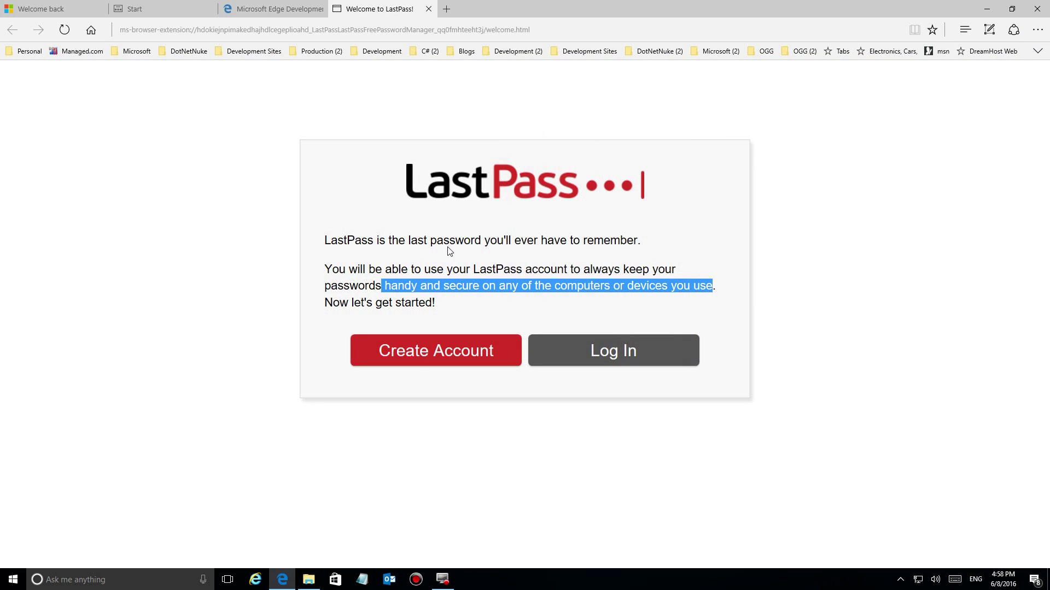
# Step: Start creating a new account from the Welcome to LastPass page
pyautogui.click(420, 361)
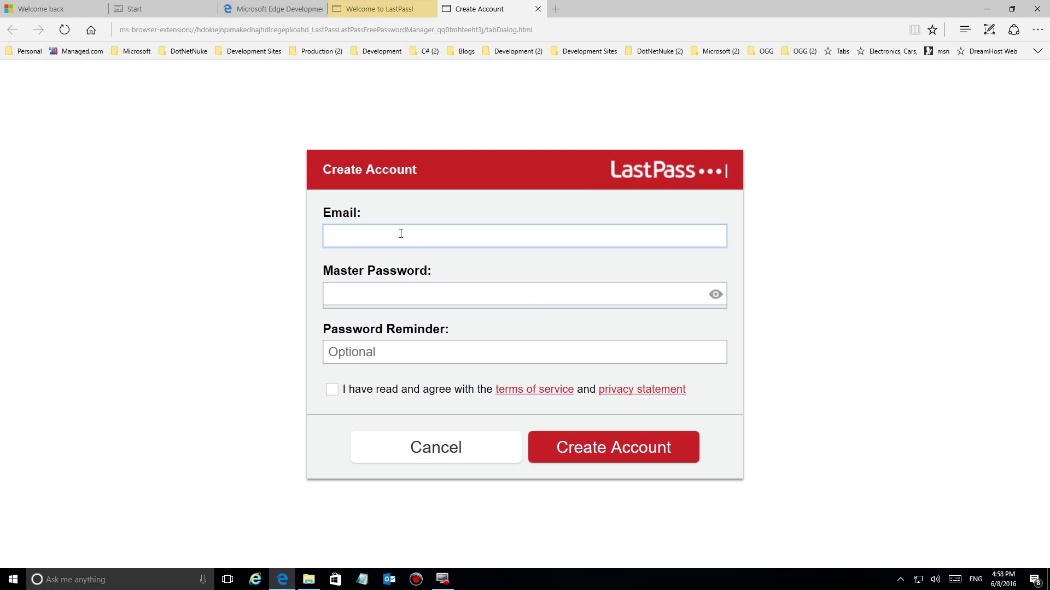
# Step: Paste the account's e-mail address into the LastPass Create Account form
pyautogui.hotkey('ctrl', 'v')
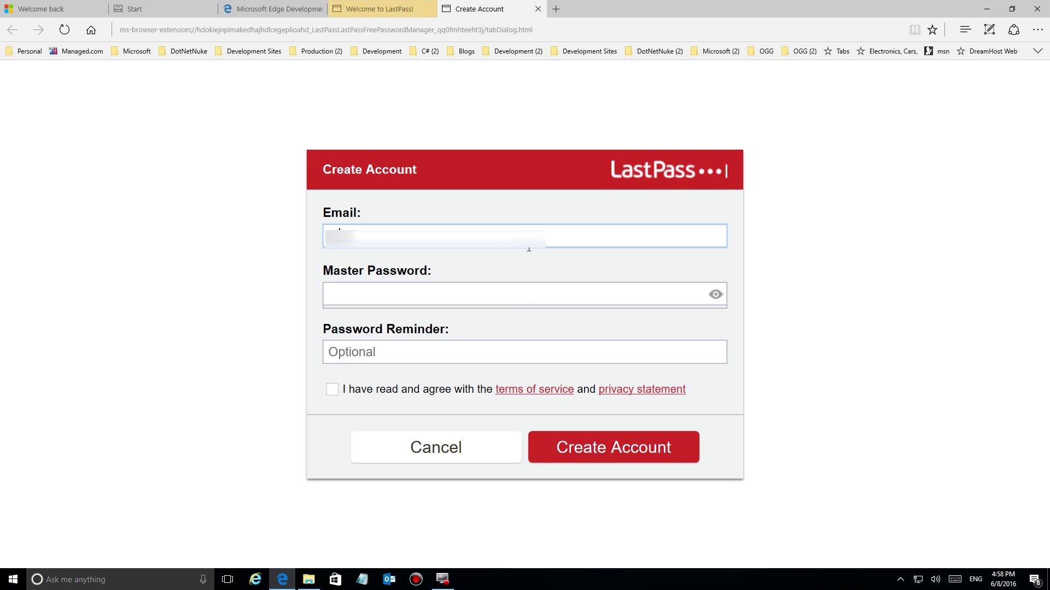
pyautogui.press('Right')
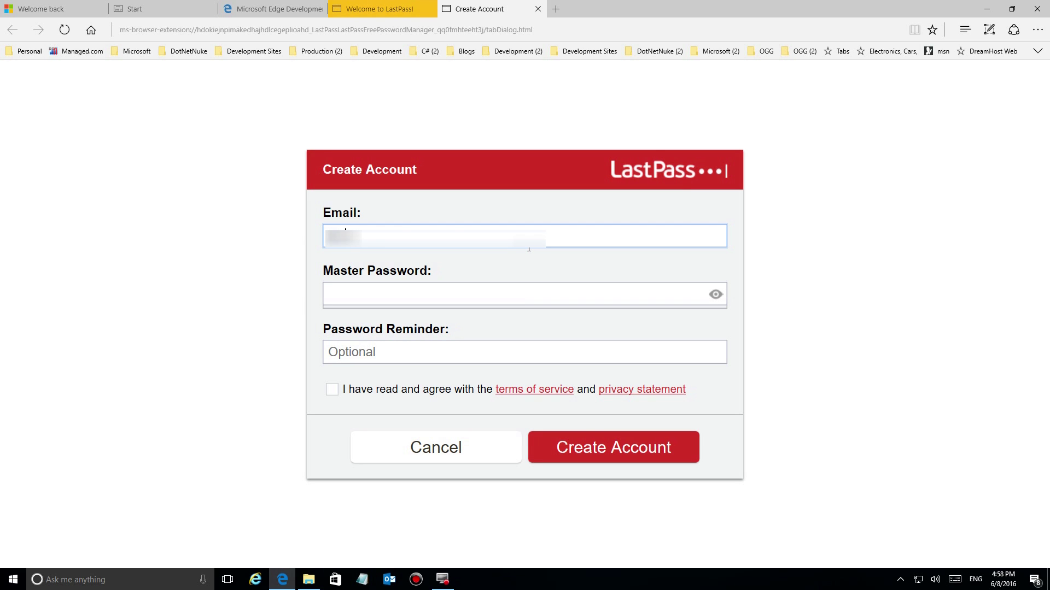
pyautogui.press('Right')
pyautogui.press('Right')
pyautogui.press('Right')
pyautogui.press('Right')
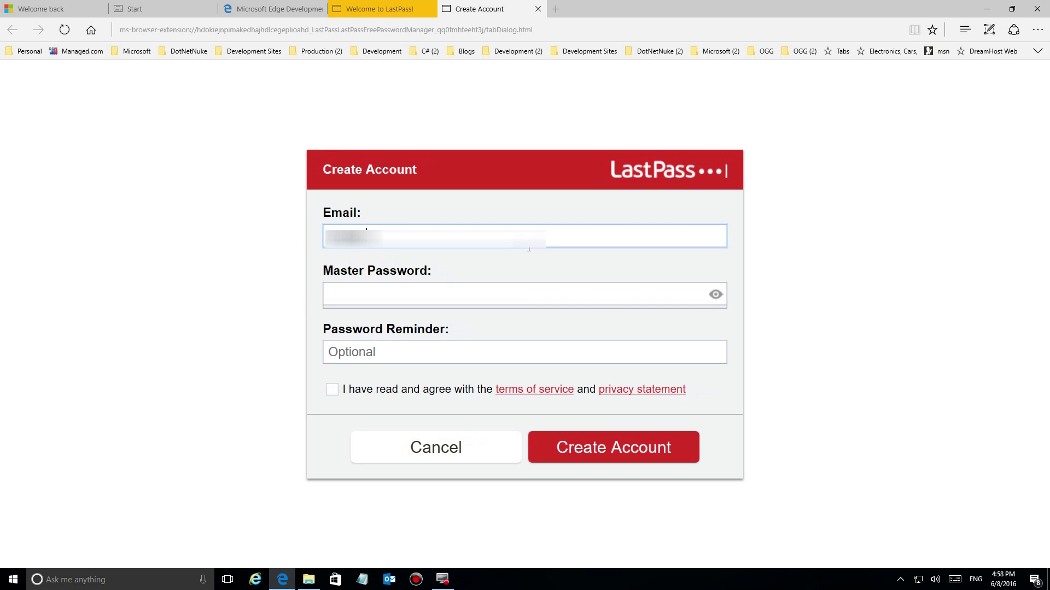
pyautogui.press('Right')
pyautogui.press('Right')
pyautogui.press('Right')
pyautogui.press('Right')
pyautogui.press('Right')
pyautogui.press('Right')
pyautogui.press('Right')
pyautogui.press('Right')
pyautogui.press('Right')
pyautogui.press('Right')
pyautogui.press('Right')
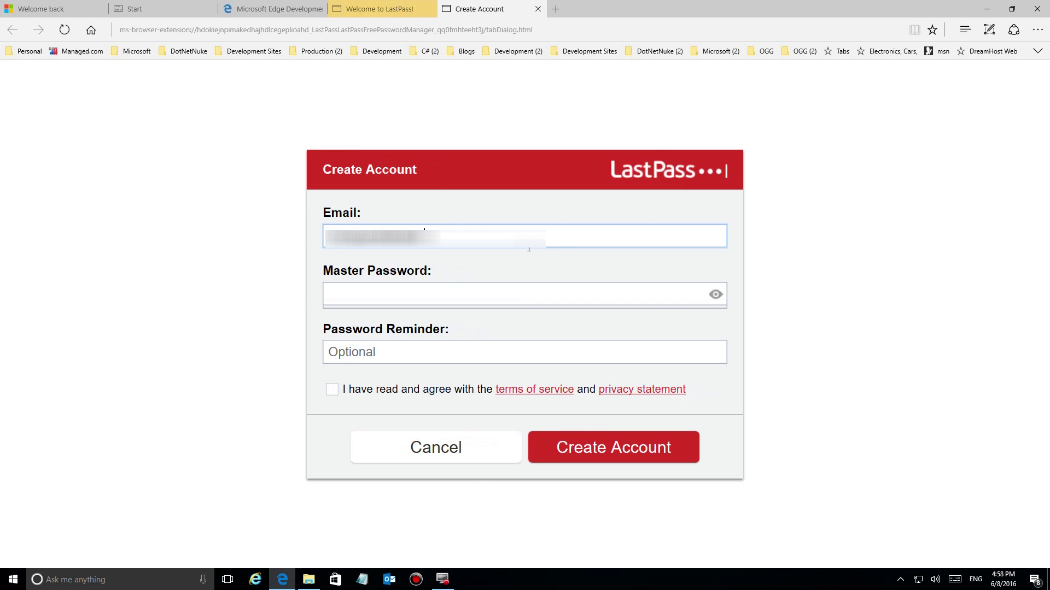
pyautogui.press('Right')
pyautogui.press('Right')
pyautogui.press('Right')
pyautogui.press('Right')
pyautogui.press('Right')
pyautogui.press('Right')
pyautogui.press('Right')
pyautogui.press('Right')
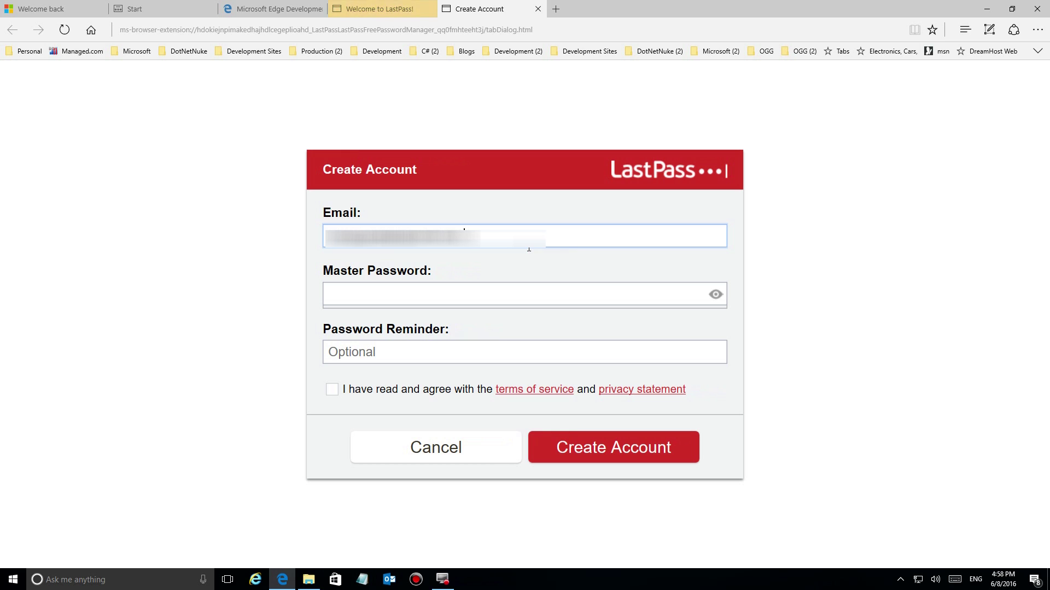
pyautogui.press('Tab')
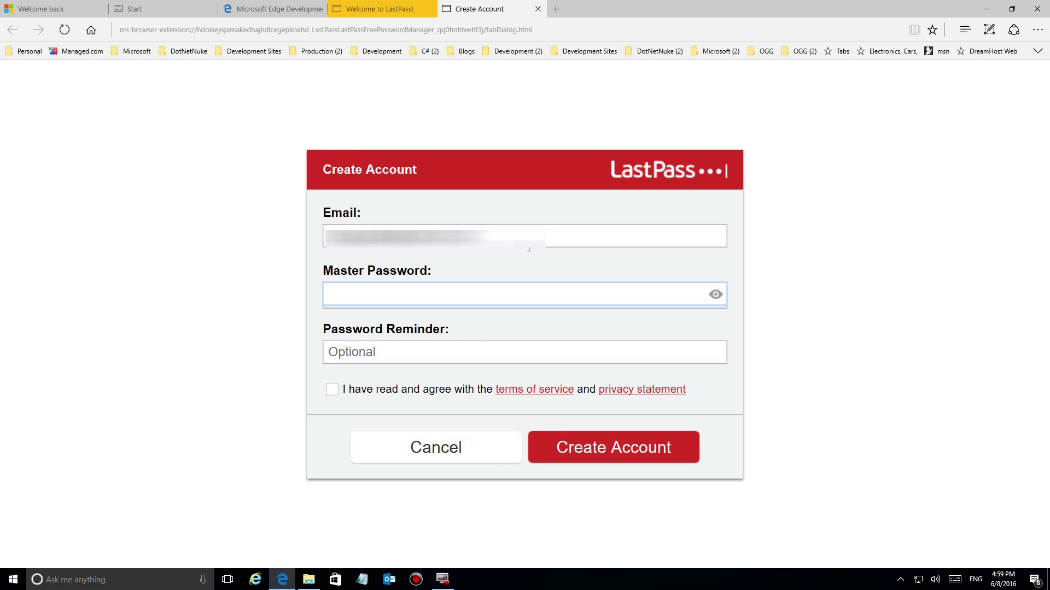
# Step: Enter and confirm a strong master password, then create the LastPass account
pyautogui.write('••••••••')
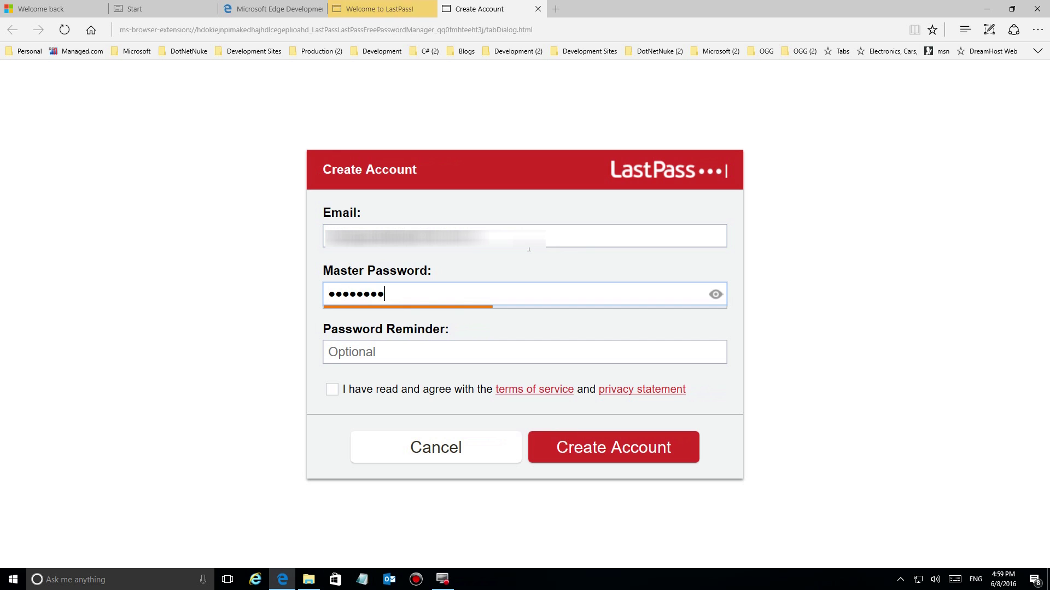
pyautogui.write('•••')
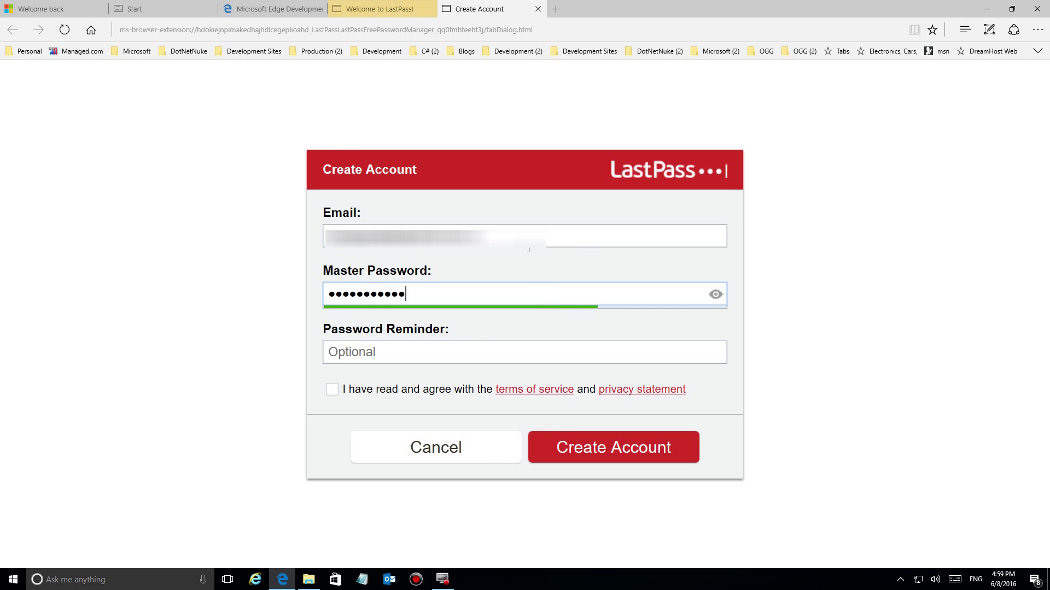
pyautogui.press('Tab')
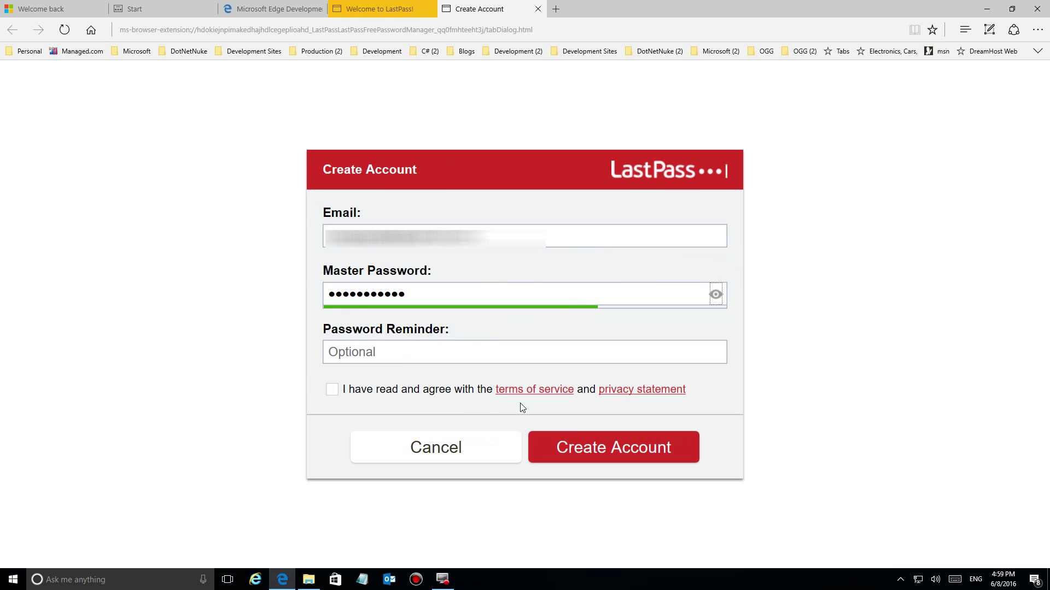
pyautogui.press('Return')
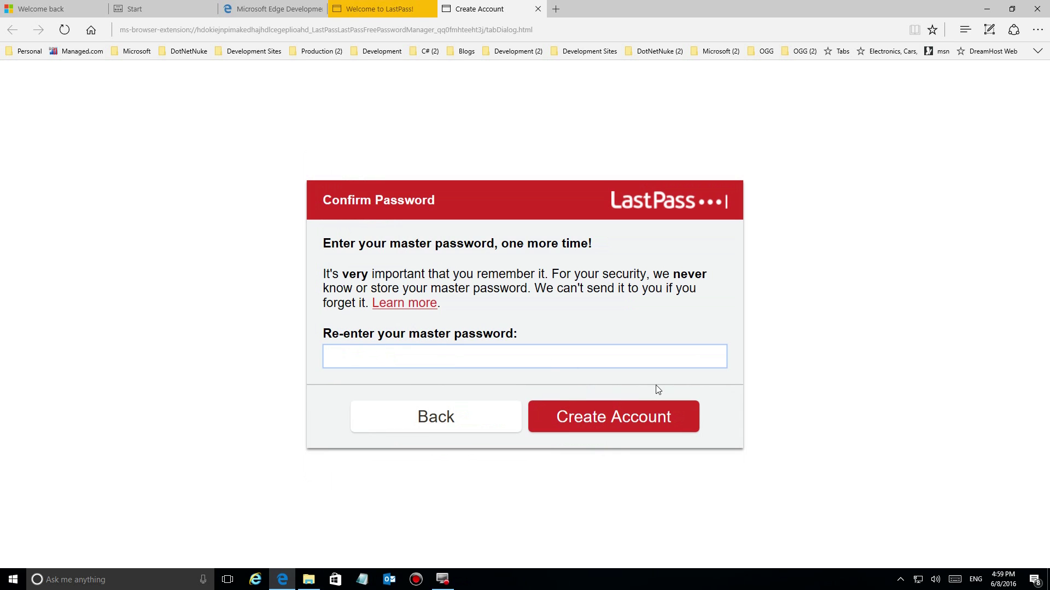
pyautogui.write('••••')
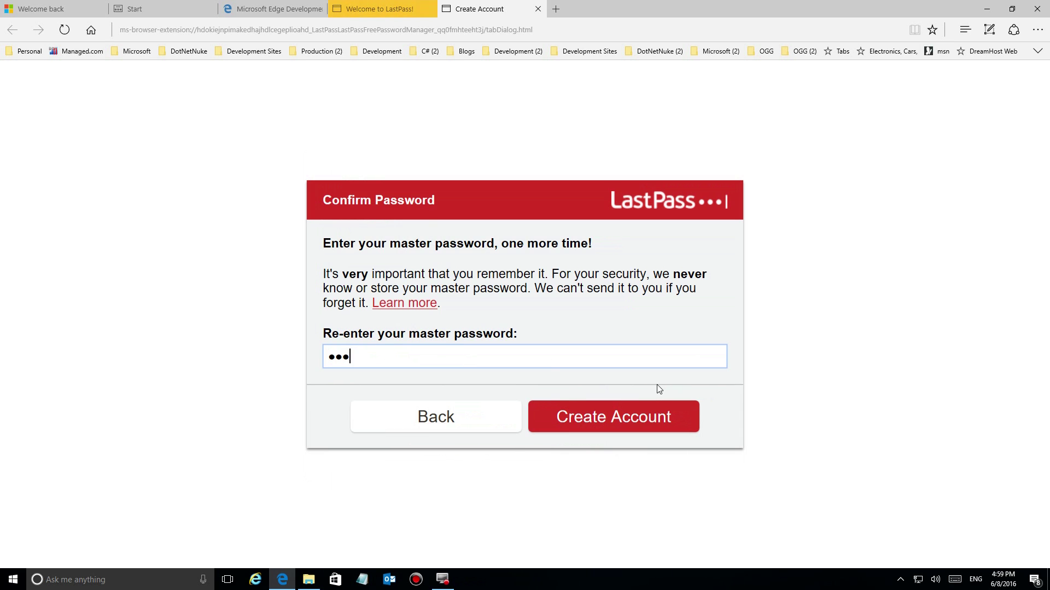
pyautogui.write('••••')
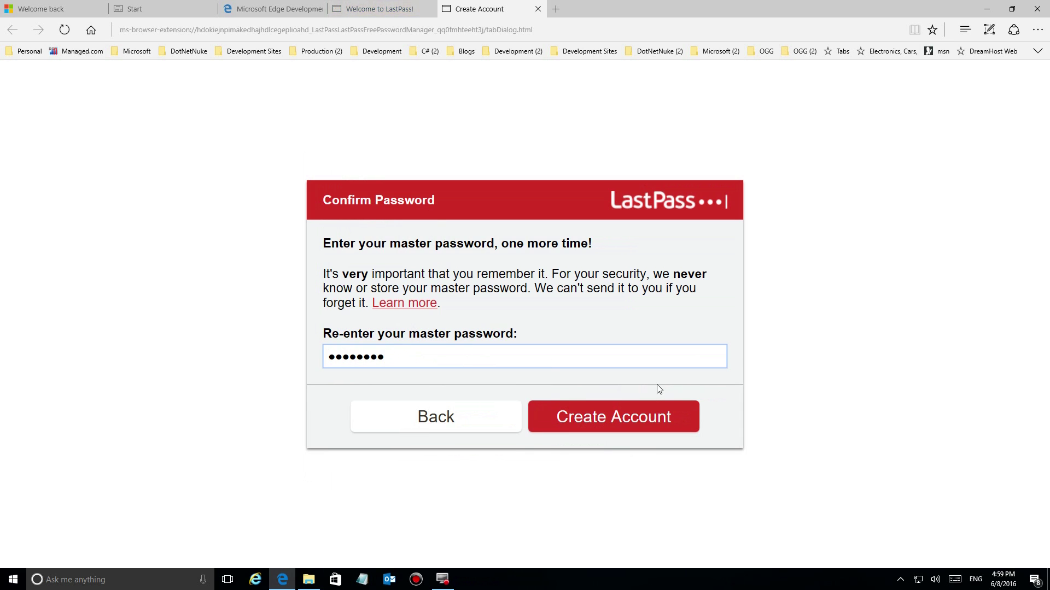
pyautogui.write('•••')
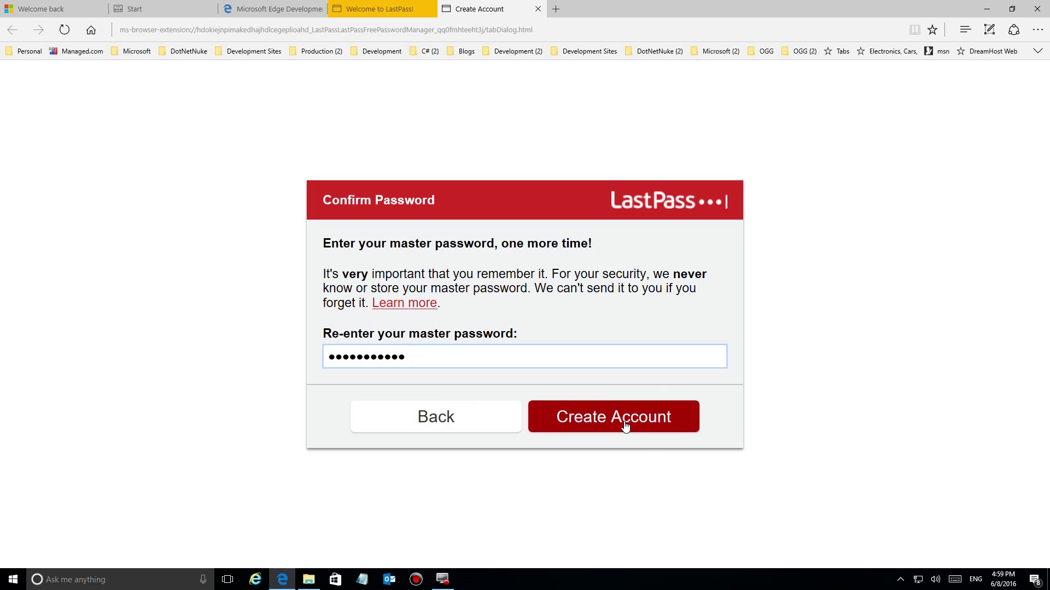
pyautogui.click(609, 417)
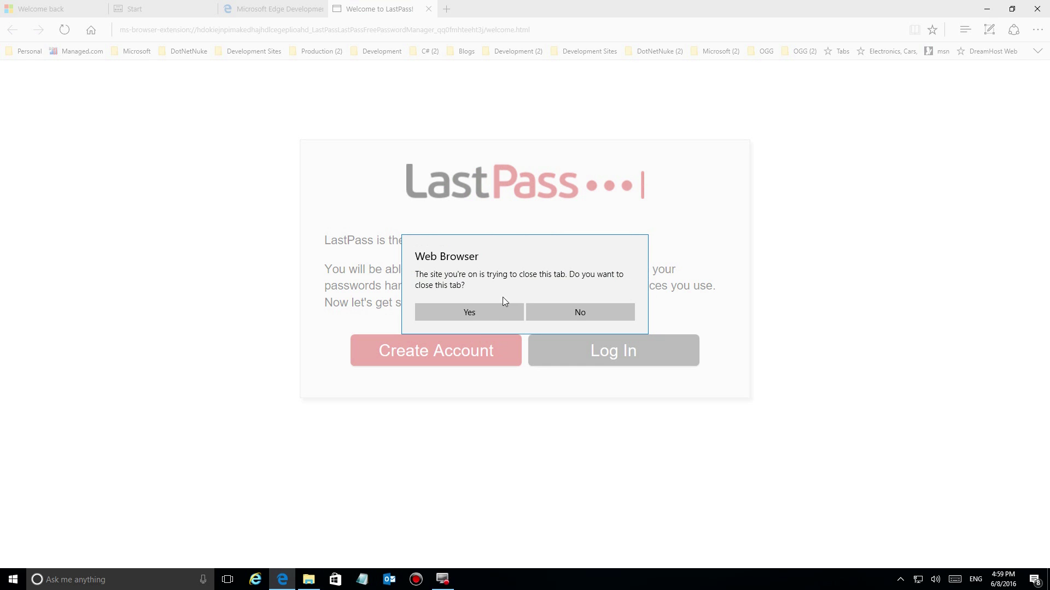
# Step: Let the setup tab close and keep LastPass opening new pages in Tabs
pyautogui.click(463, 309)
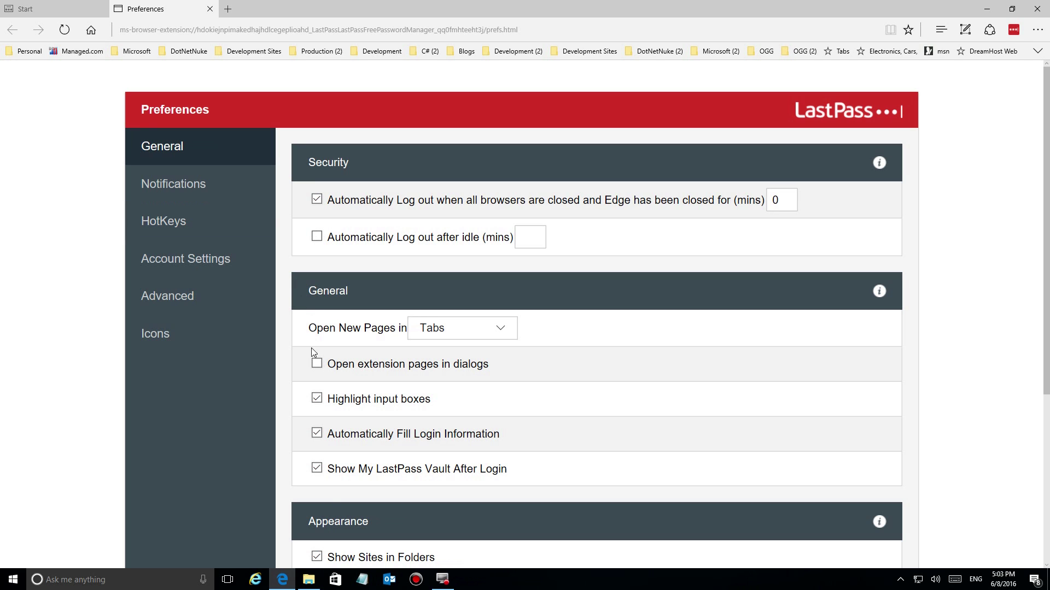
pyautogui.click(501, 330)
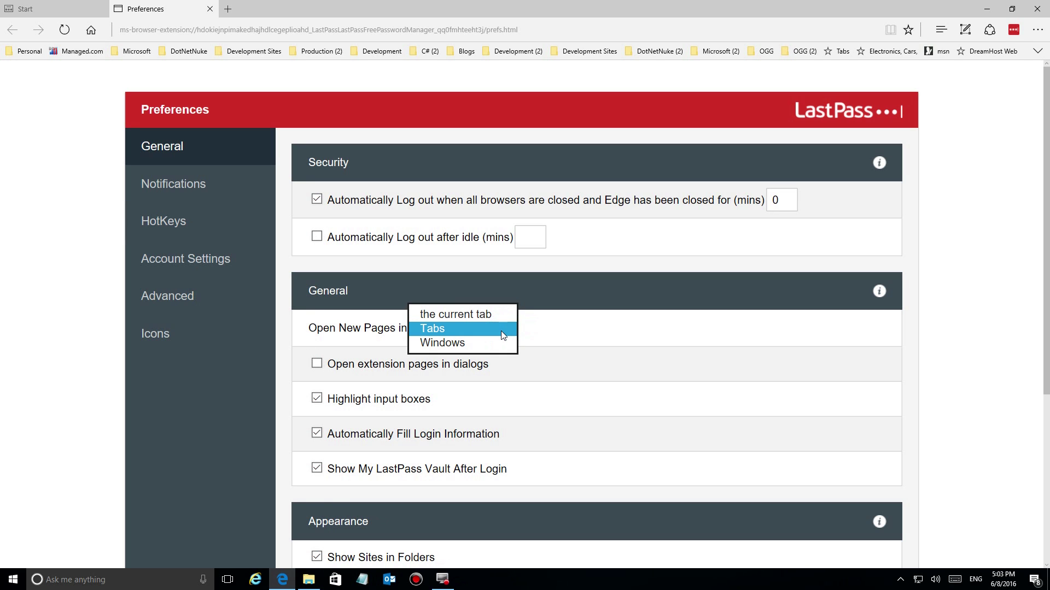
pyautogui.click(500, 331)
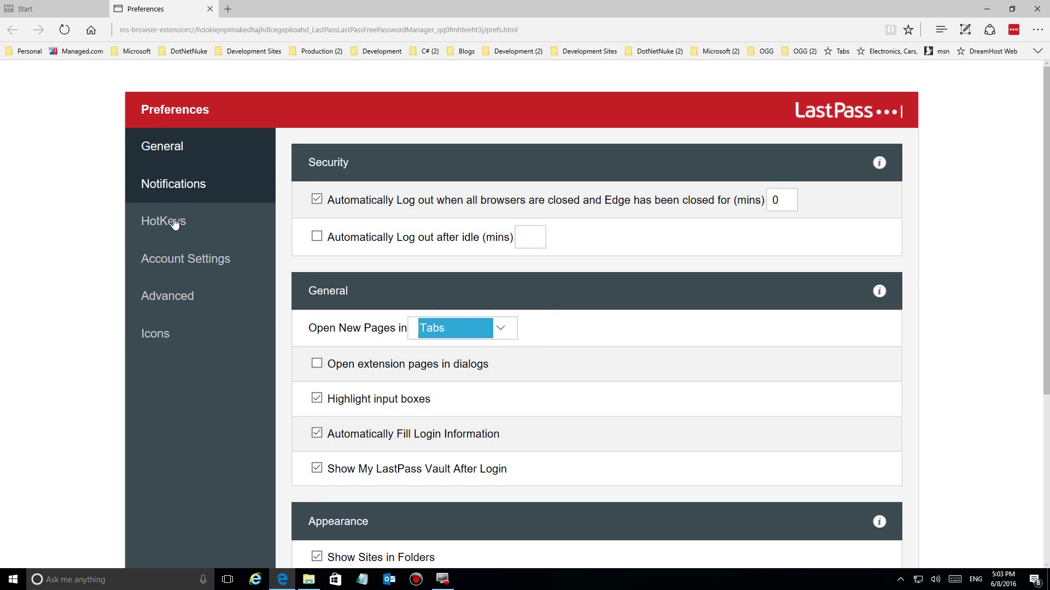
# Step: Scroll further through LastPass Preferences and open the default form fill profile choices
pyautogui.scroll(-3, 416, 436)
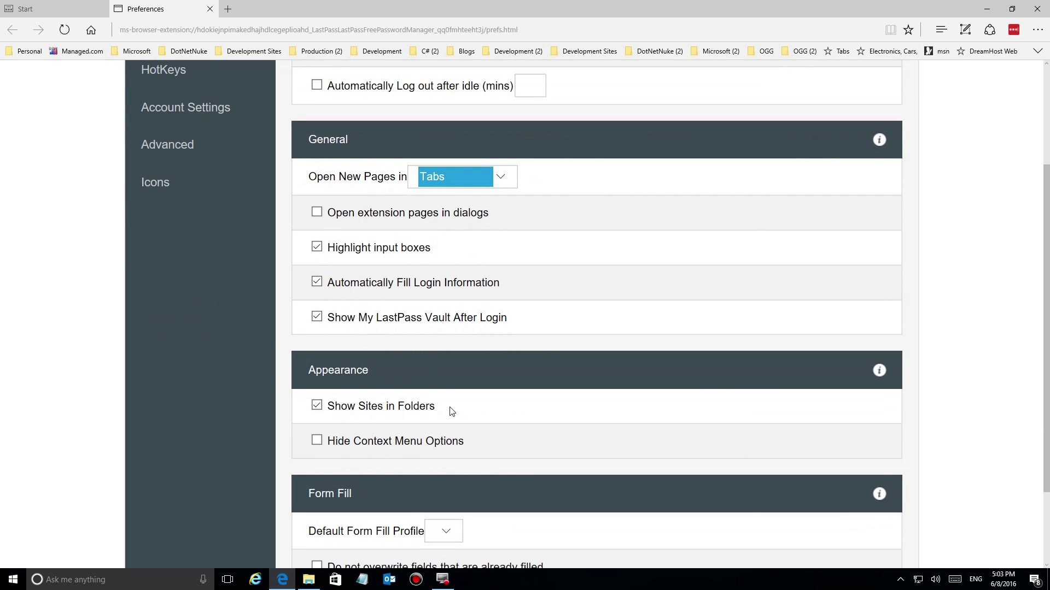
pyautogui.scroll(-2, 459, 410)
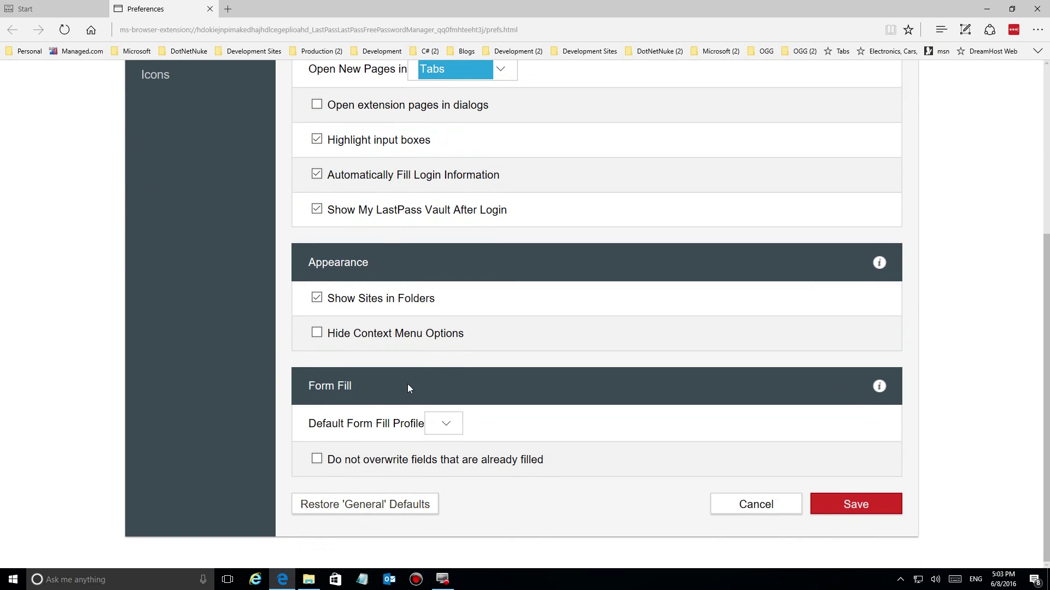
pyautogui.click(444, 424)
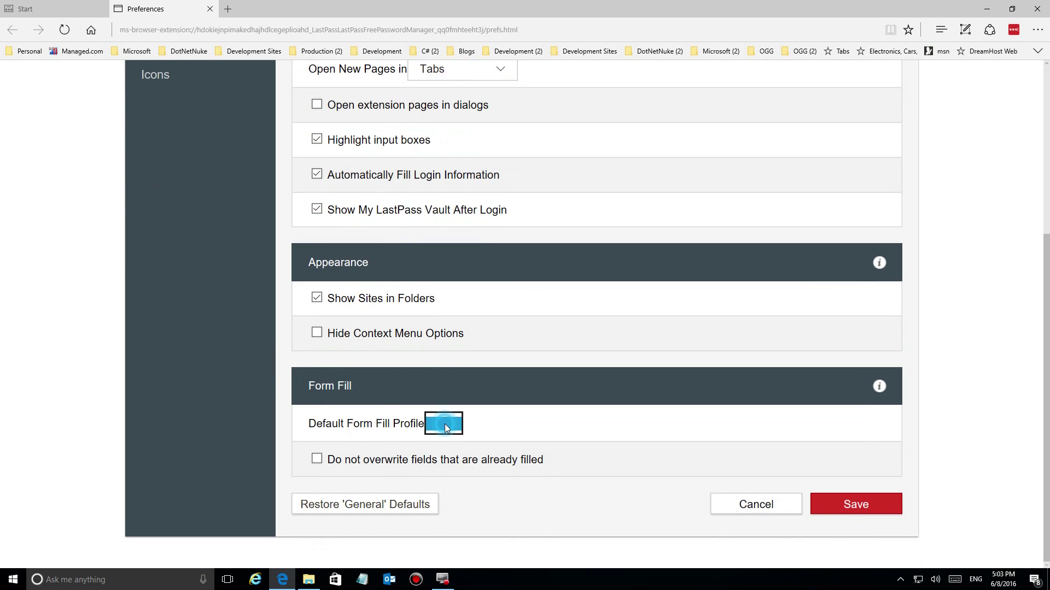
pyautogui.click(509, 417)
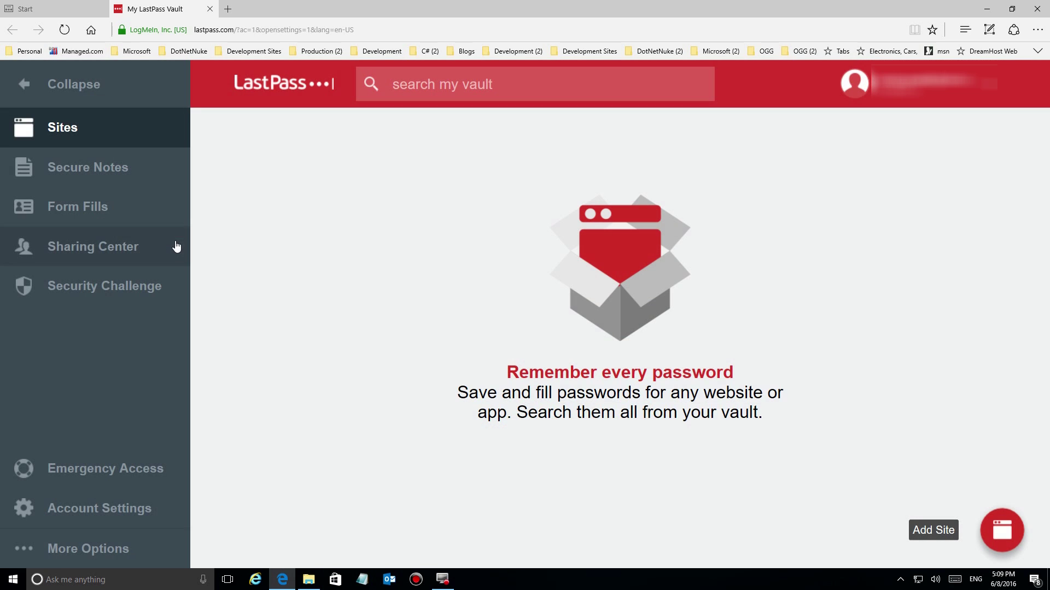
# Step: Start adding a new site from the empty LastPass vault
pyautogui.click(932, 532)
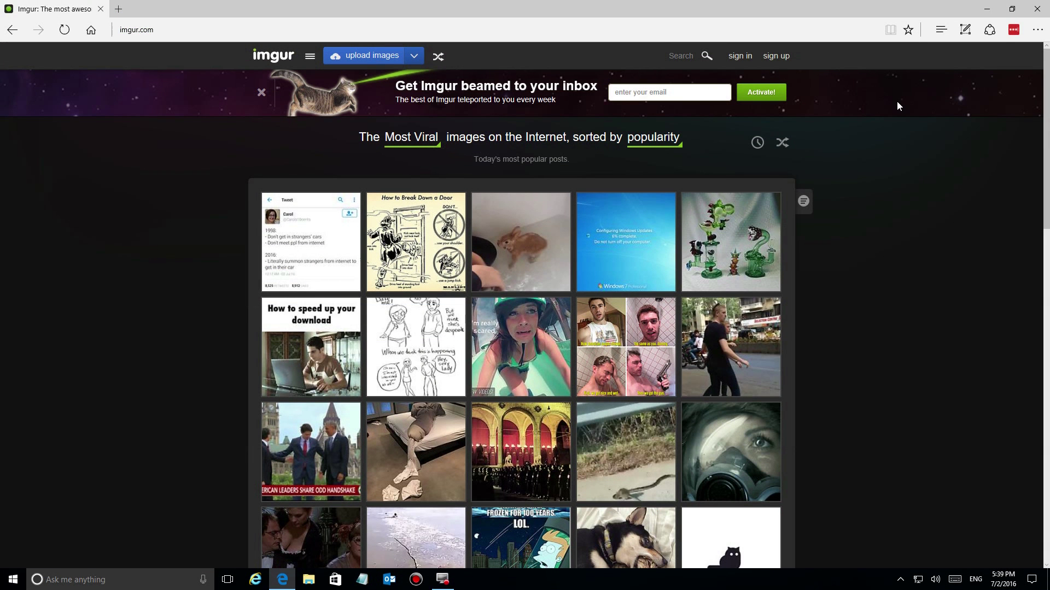
pyautogui.click(1013, 30)
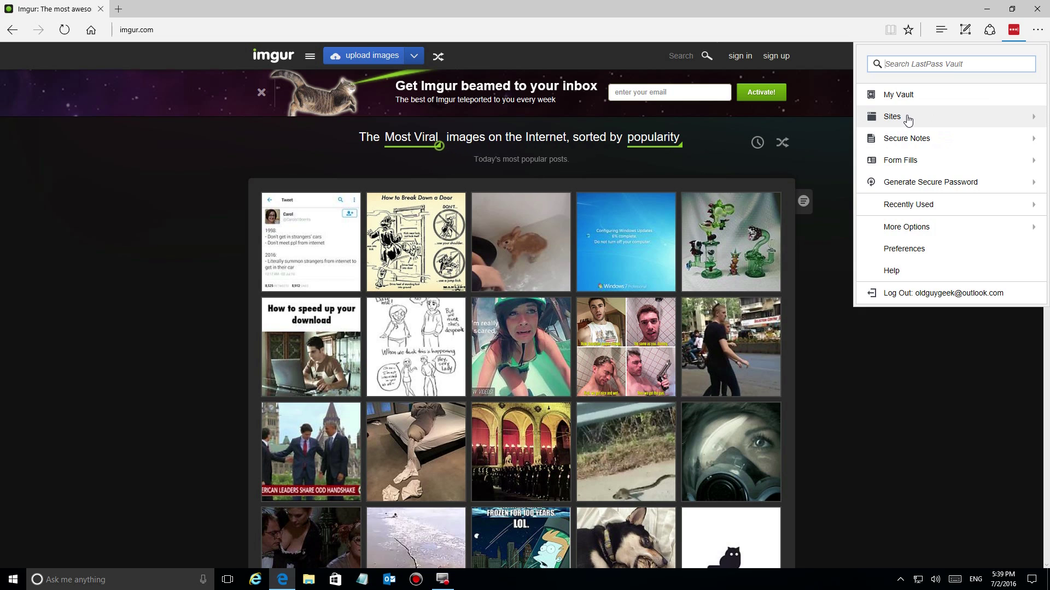
pyautogui.click(907, 118)
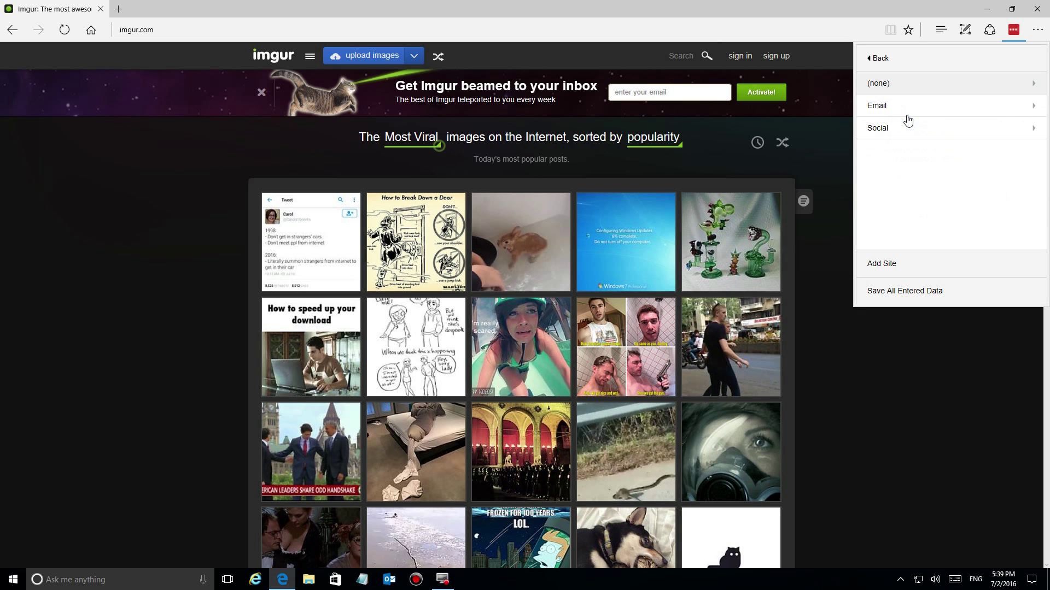
pyautogui.click(878, 264)
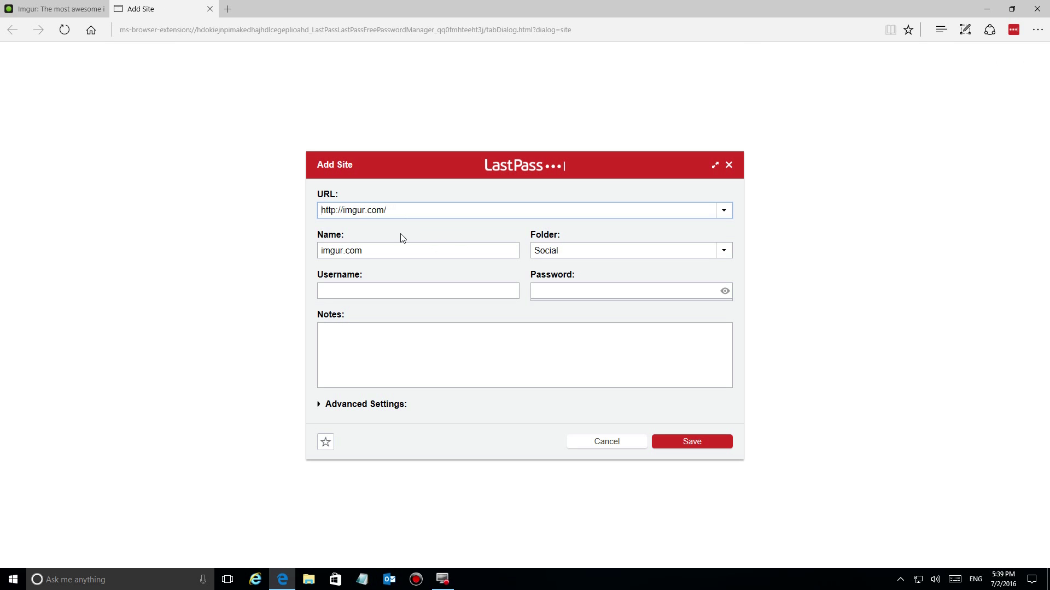
pyautogui.click(321, 210)
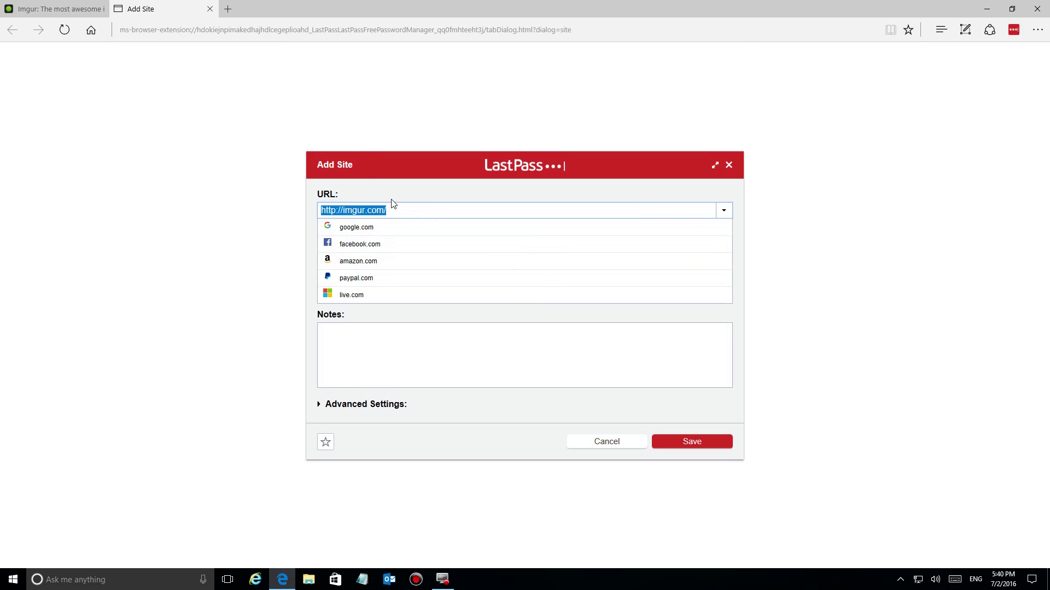
pyautogui.click(359, 165)
pyautogui.click(365, 293)
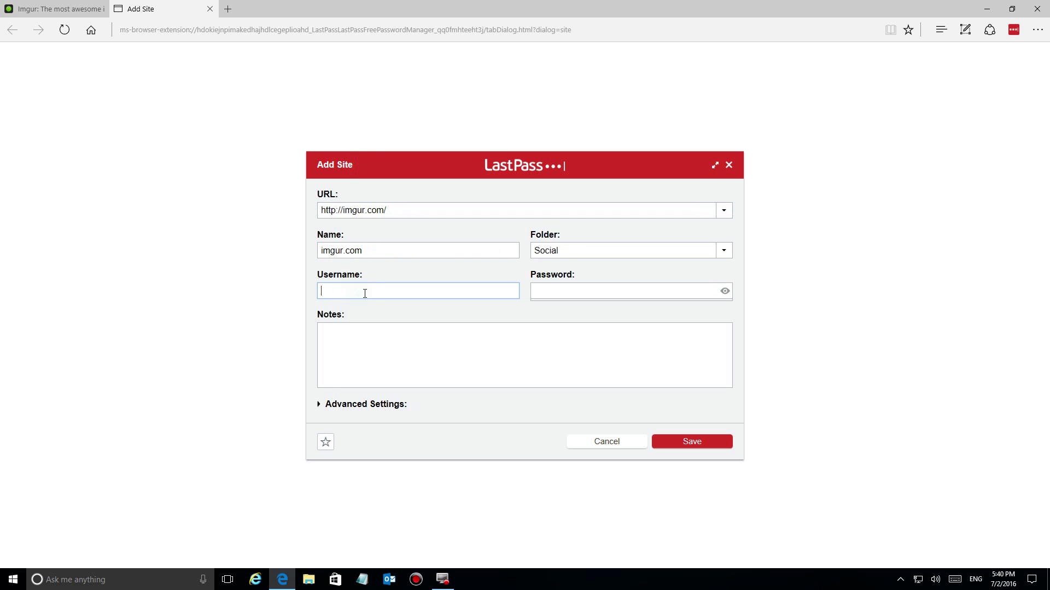
pyautogui.press('Escape')
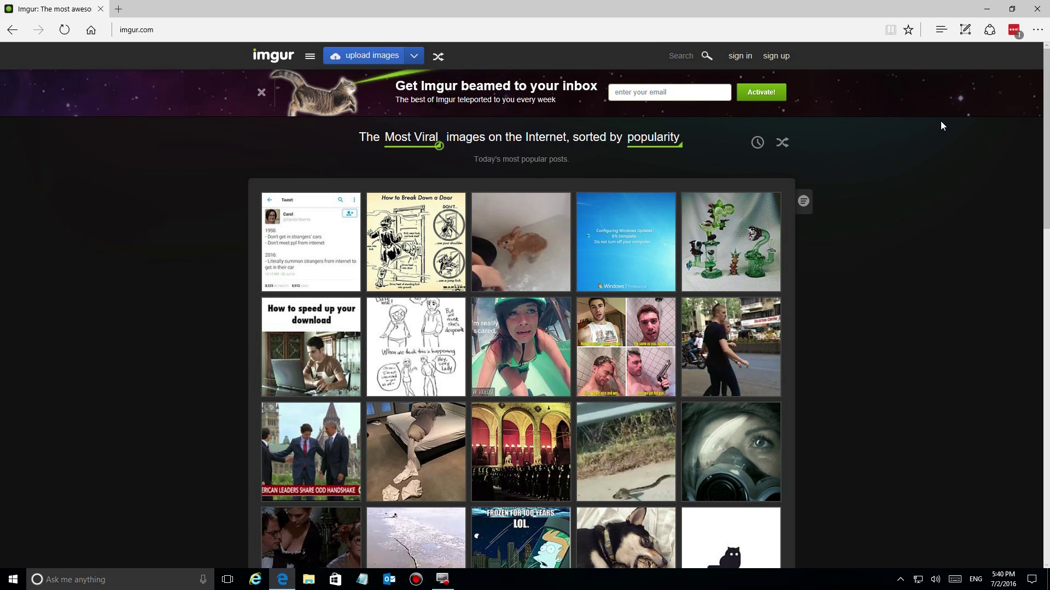
# Step: Sign in to Imgur using the saved imgur.com login filled by LastPass AutoFill
pyautogui.click(740, 59)
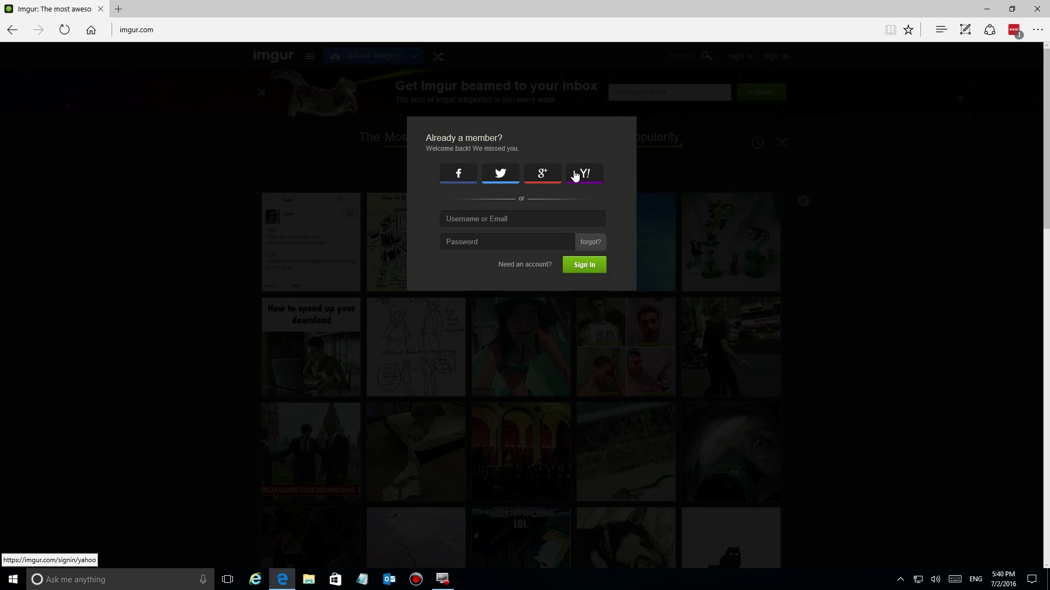
pyautogui.rightClick(504, 218)
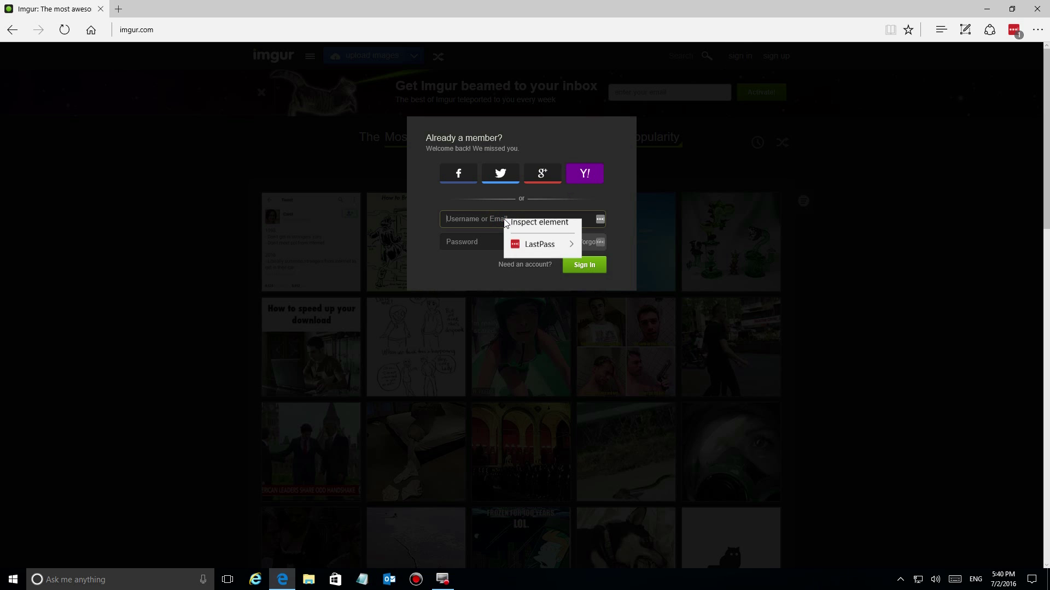
pyautogui.moveTo(532, 255)
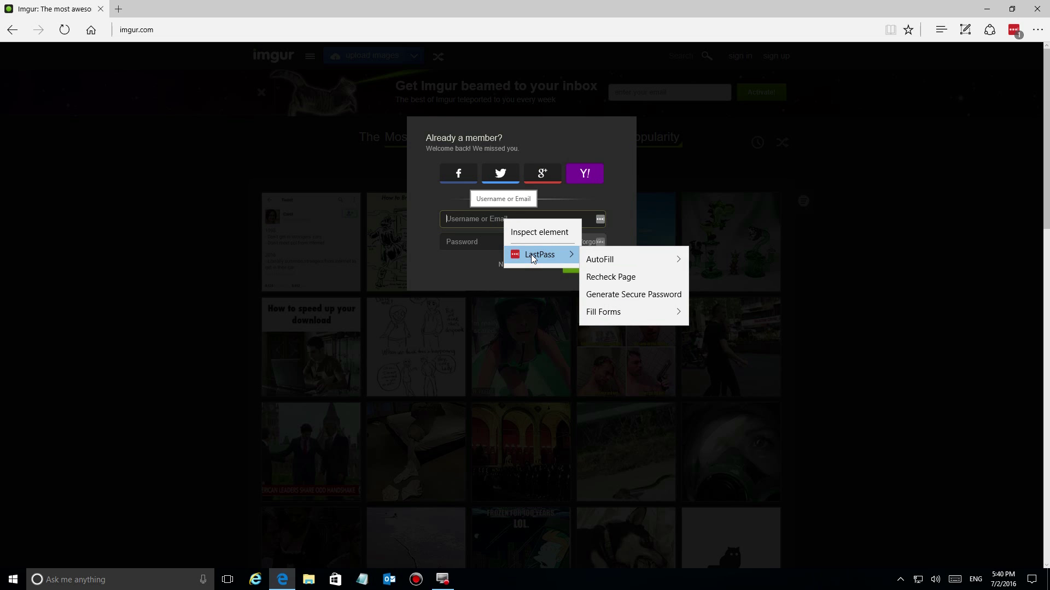
pyautogui.moveTo(599, 263)
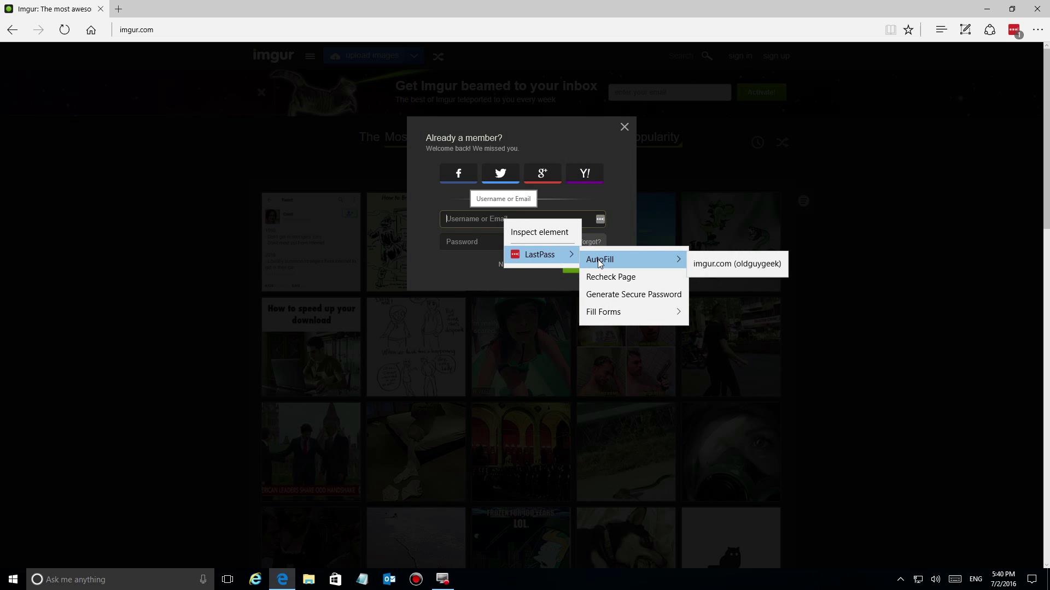
pyautogui.click(736, 267)
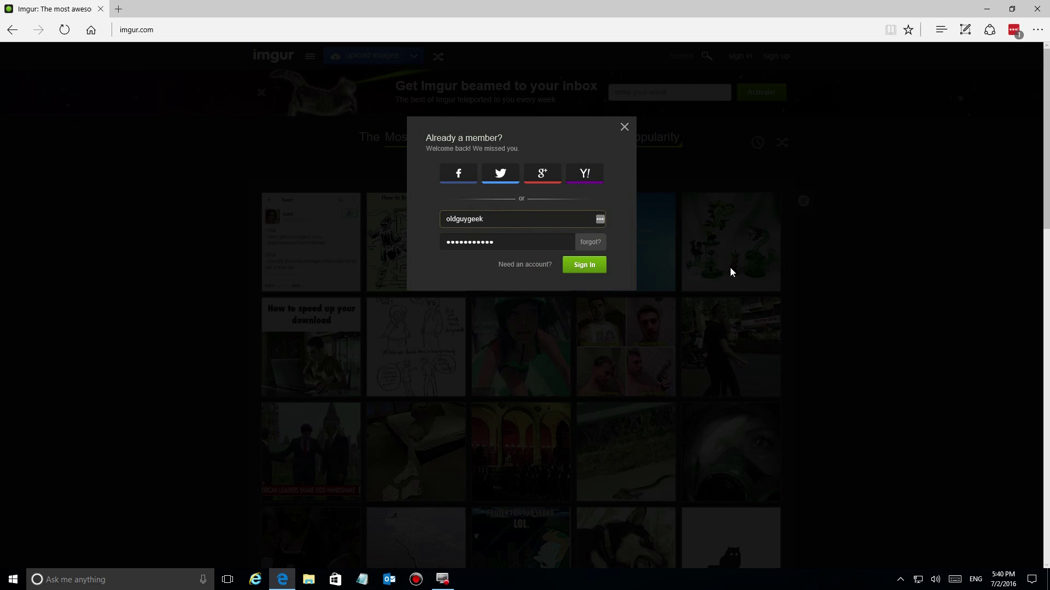
pyautogui.click(587, 267)
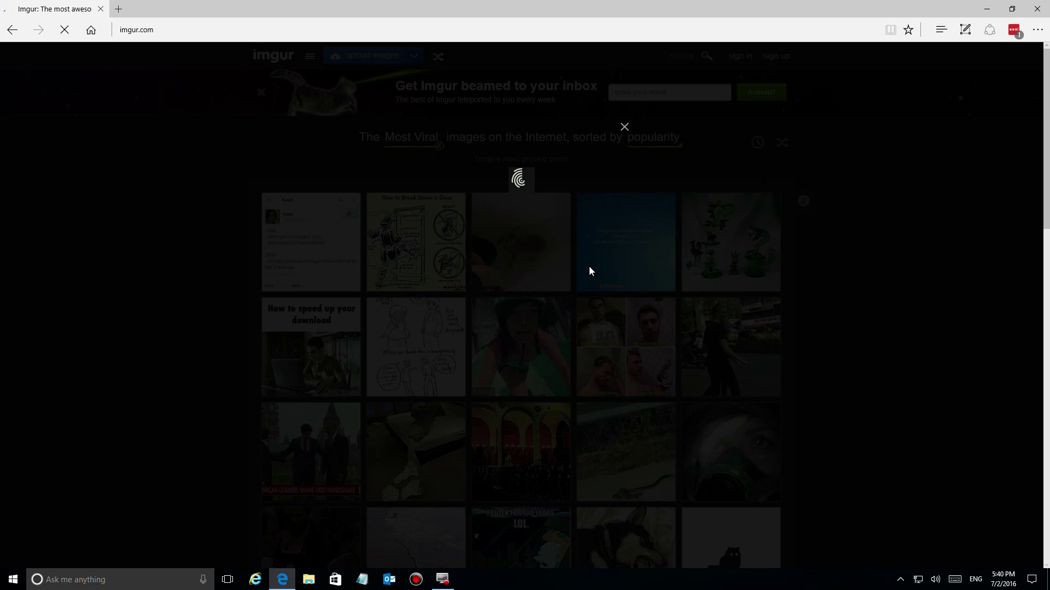